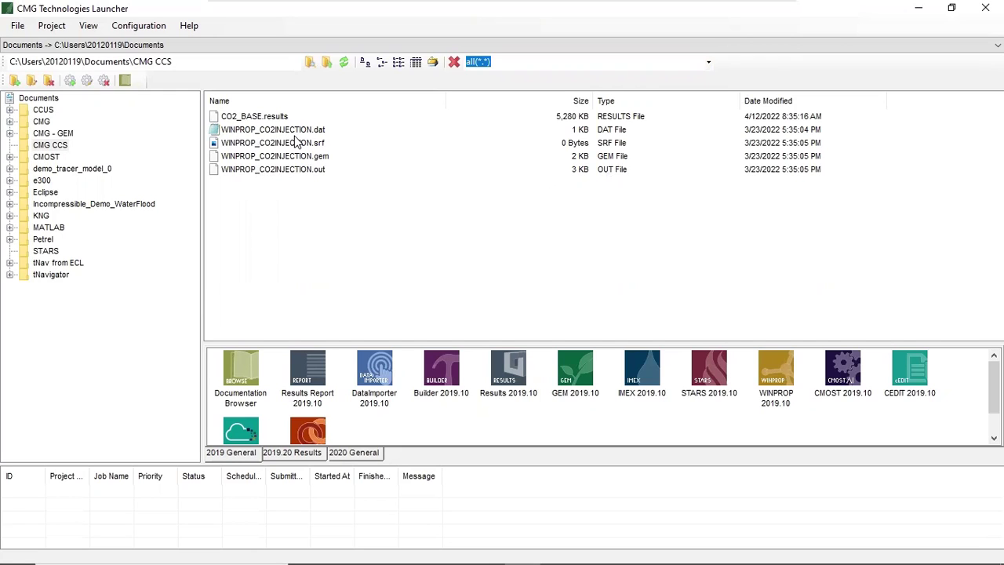
Drag WINPROP_CO2INJECTION.dat from CMG CCS onto the WINPROP 2019.10 icon, cancelling an accidental rename
click(303, 130)
key(F2)
click(361, 173)
drag(303, 133, 782, 374)
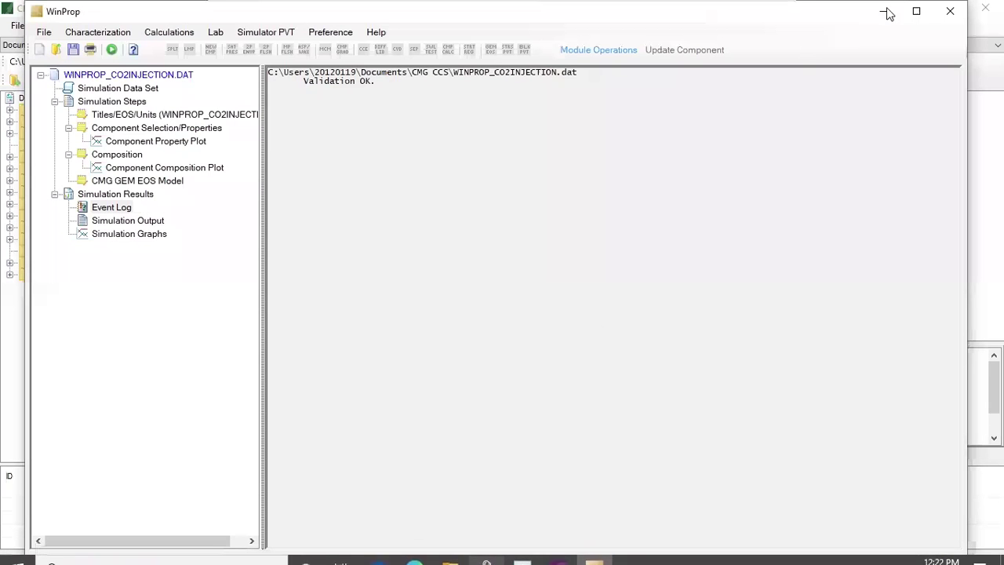
Maximize WinProp and display the Titles/EOS/Units step of the data set
click(916, 11)
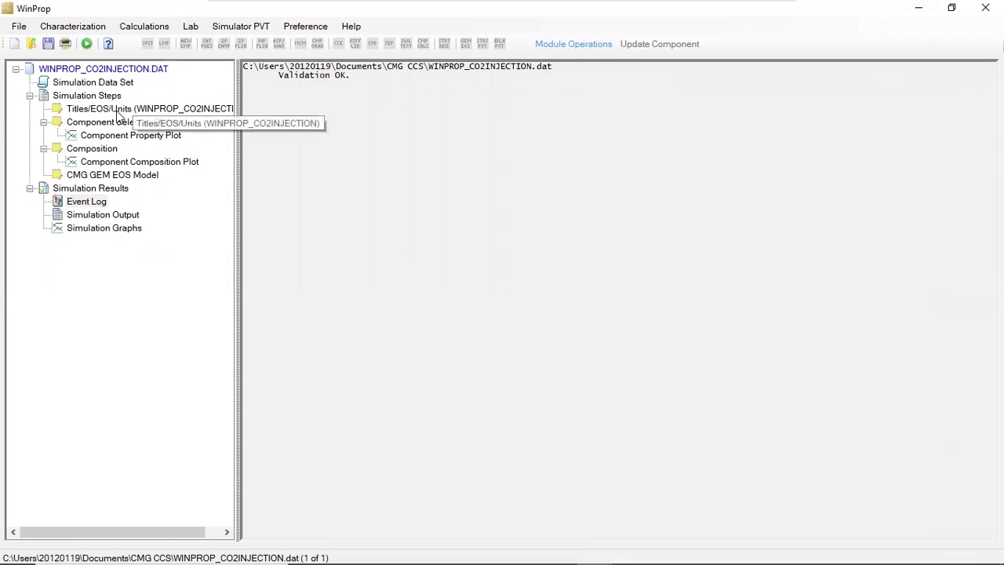
click(119, 115)
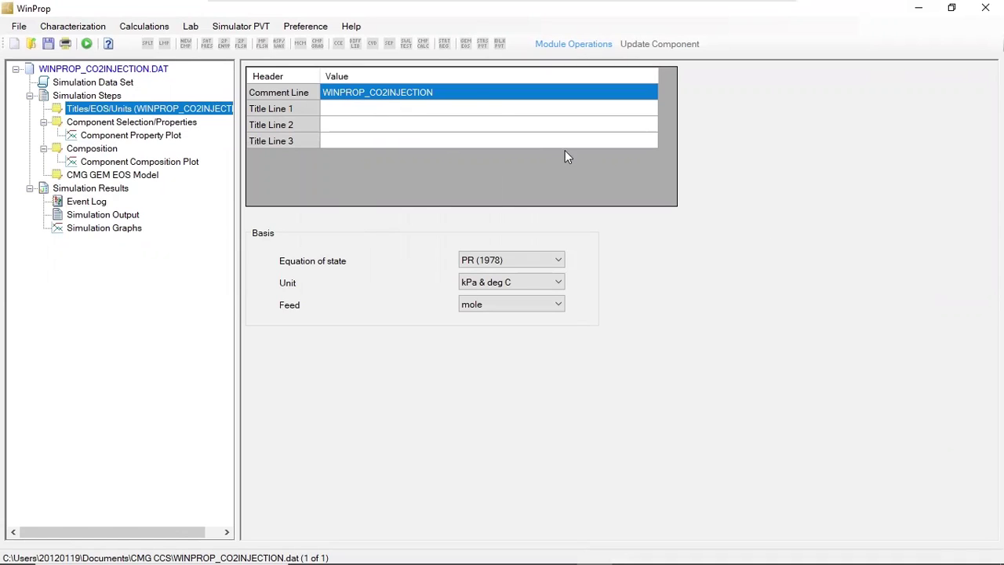
Append _BASECASE+SOLUBILITY to the comment line and confirm kPa & deg C units
click(477, 92)
click(474, 92)
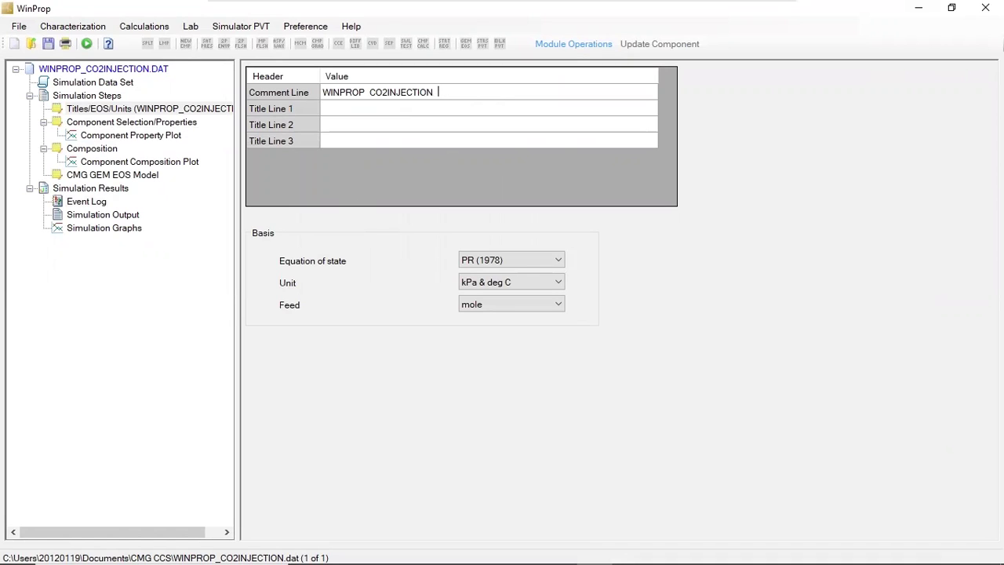
text(BASECASE+SOLUBI)
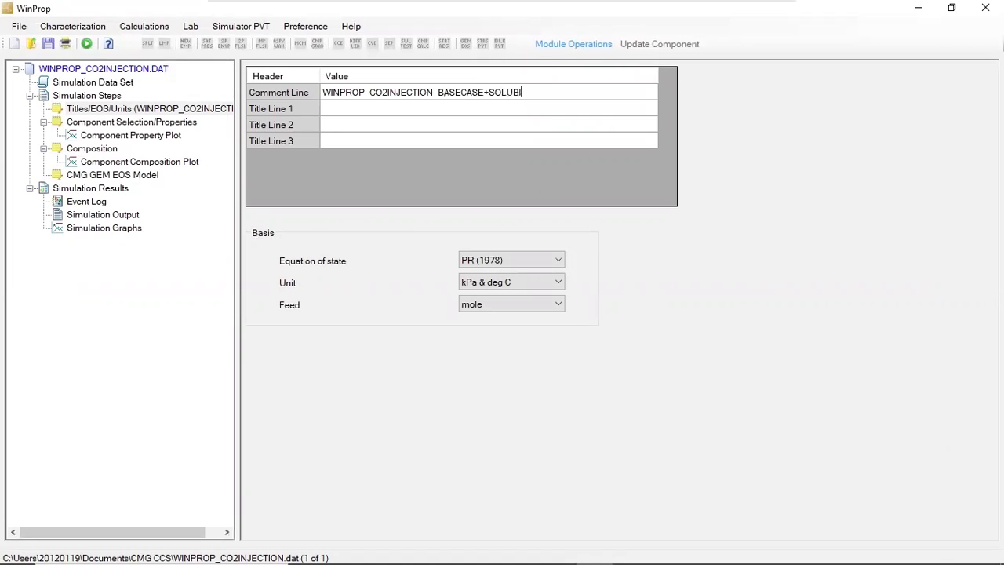
text(LITY)
click(551, 281)
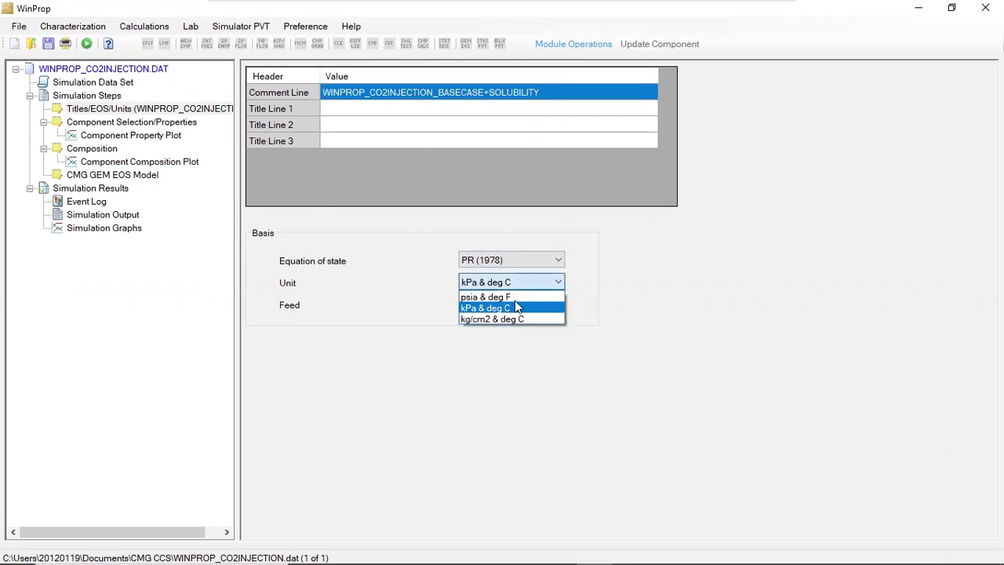
click(500, 307)
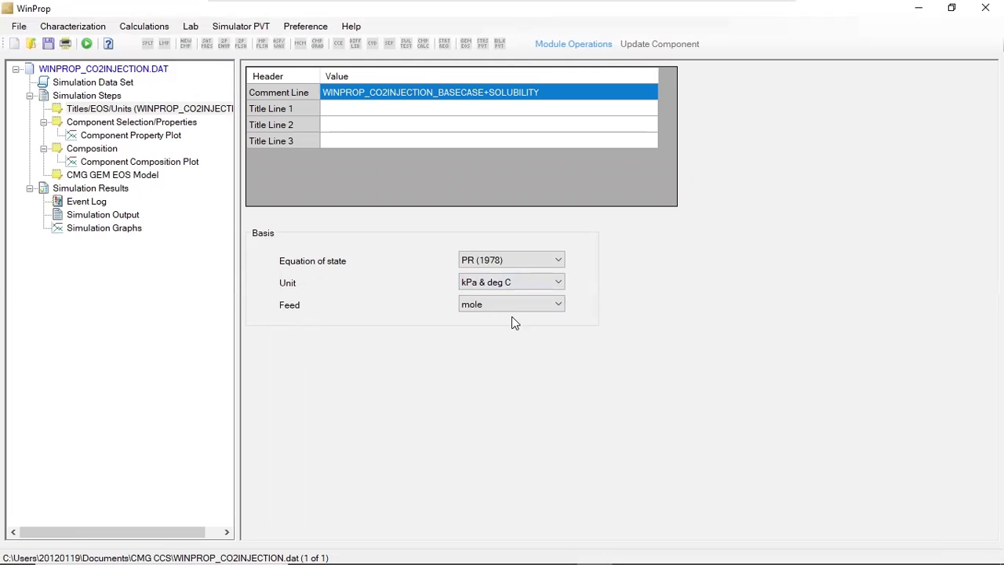
Review Component Selection/Properties through its Int. Coef., Viscosity and Aqueous Phase tabs
click(100, 123)
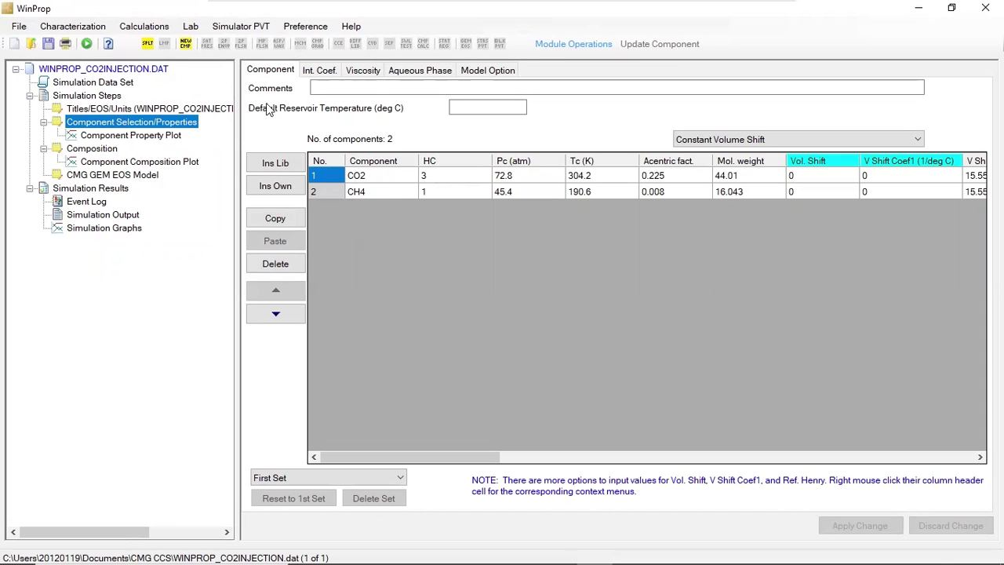
click(325, 71)
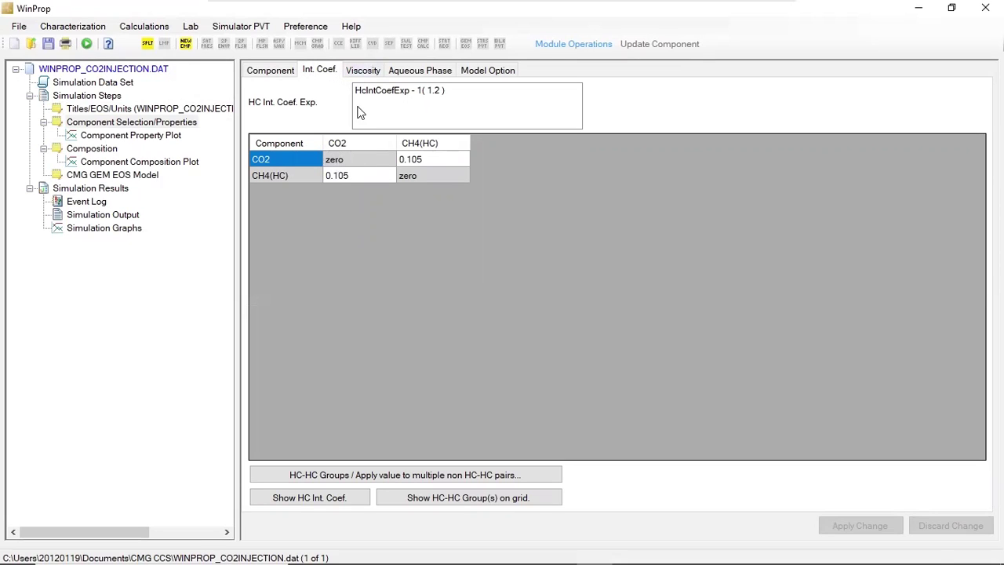
click(371, 73)
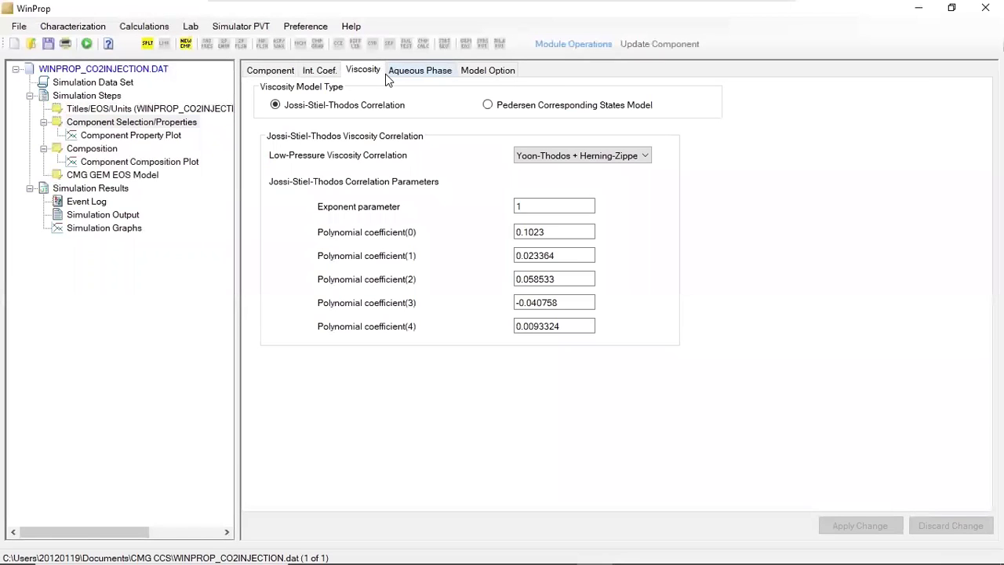
click(394, 73)
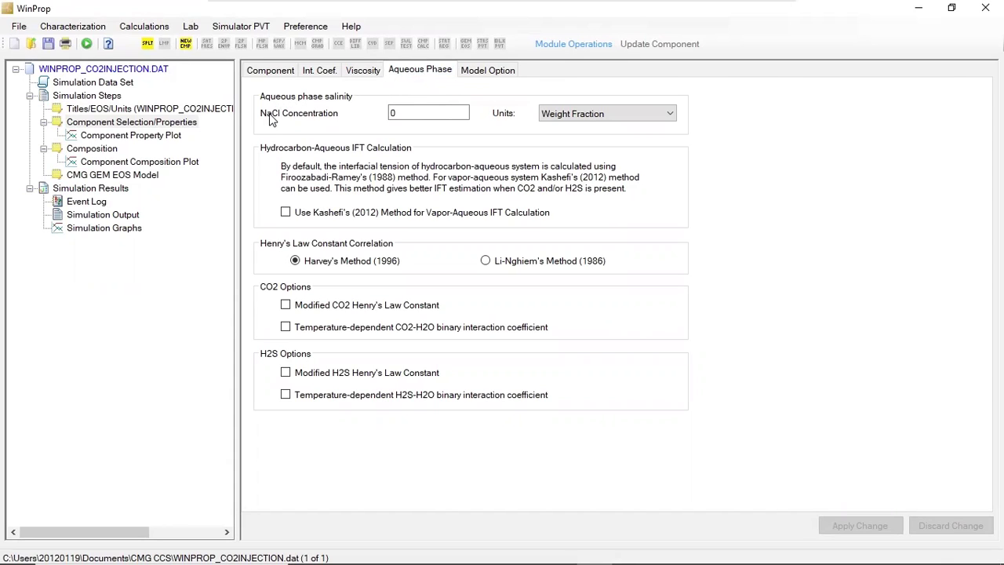
Choose Li-Nghiem's Method (1986) for Henry's law, leaving all CO2 and H2S options unchecked
click(403, 110)
click(487, 261)
click(286, 305)
click(286, 373)
click(286, 395)
click(286, 373)
click(286, 395)
click(286, 306)
click(17, 28)
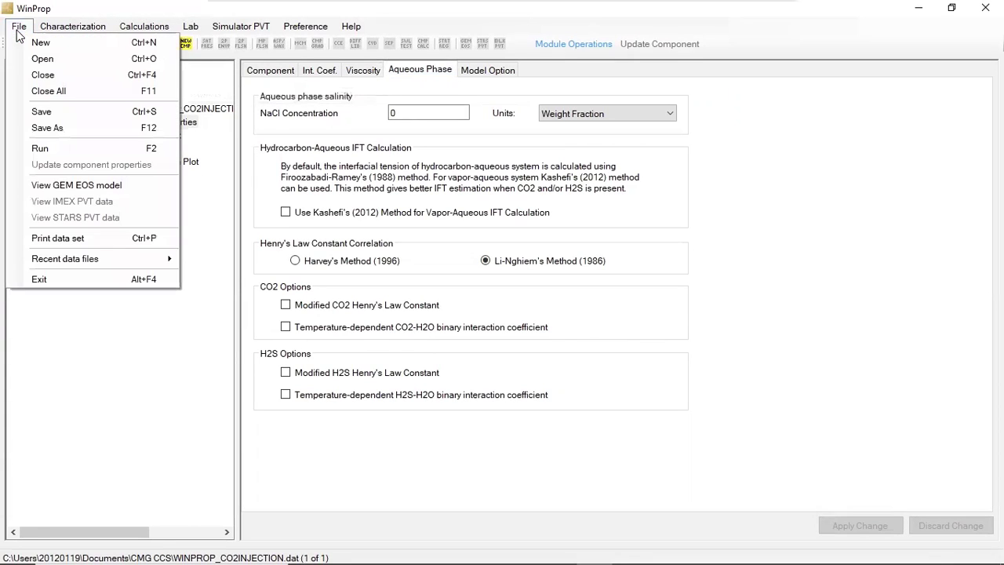
Save As WINPROP_CO2INJECTION_BASECASE+SOLUBILITY.dat in the CMG CCS folder
click(133, 131)
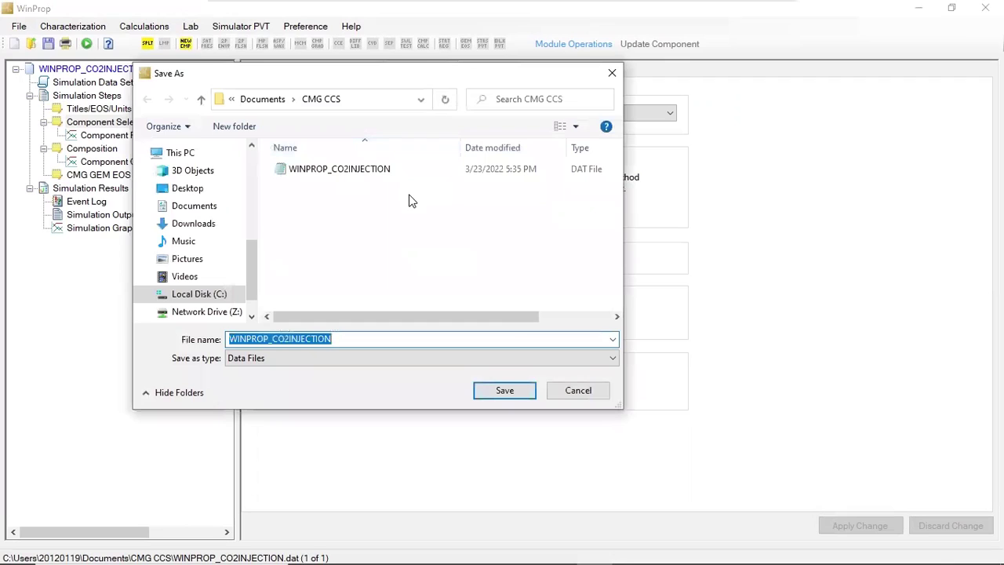
click(345, 340)
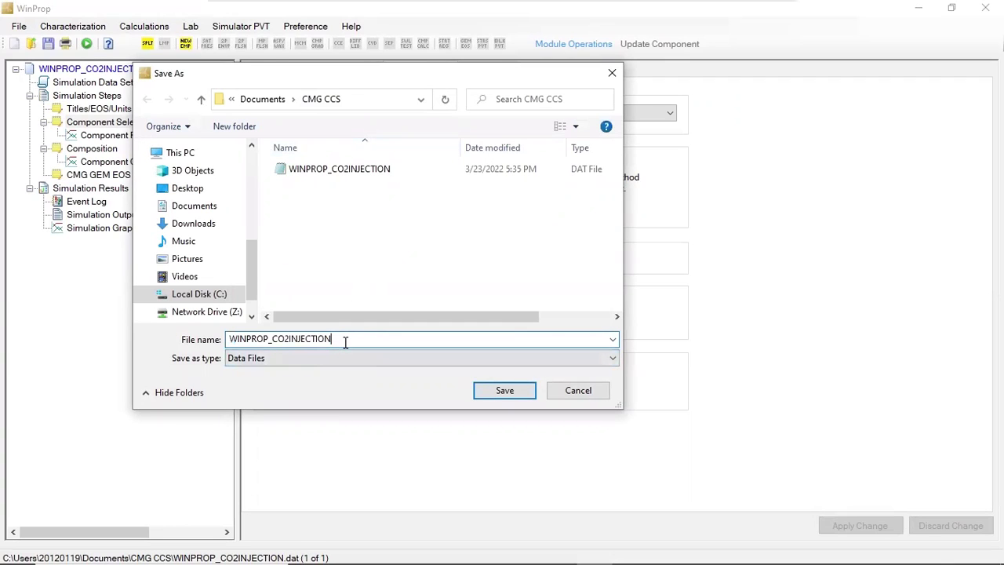
text(_BASE)
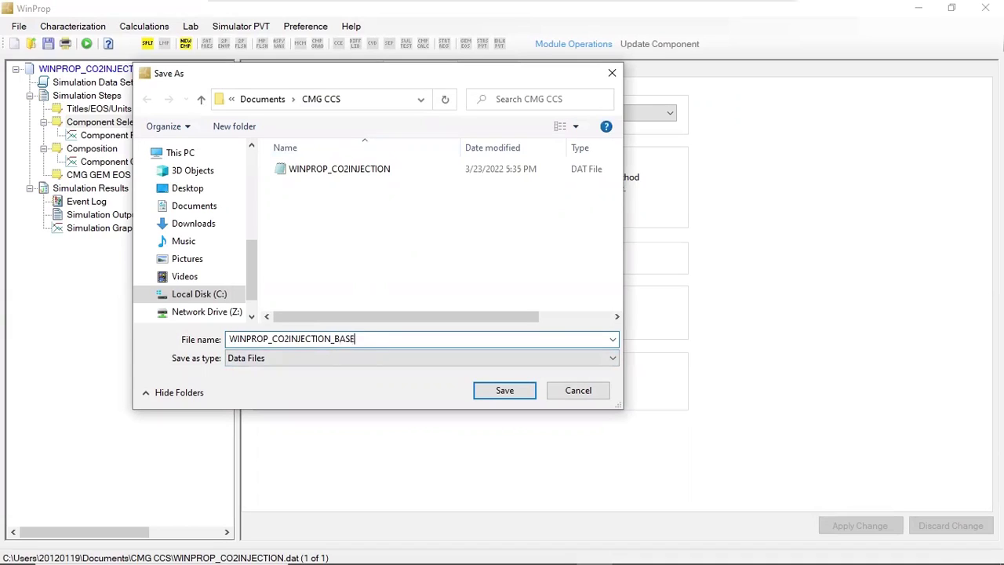
text(CASE+SOLUBILITY)
click(503, 394)
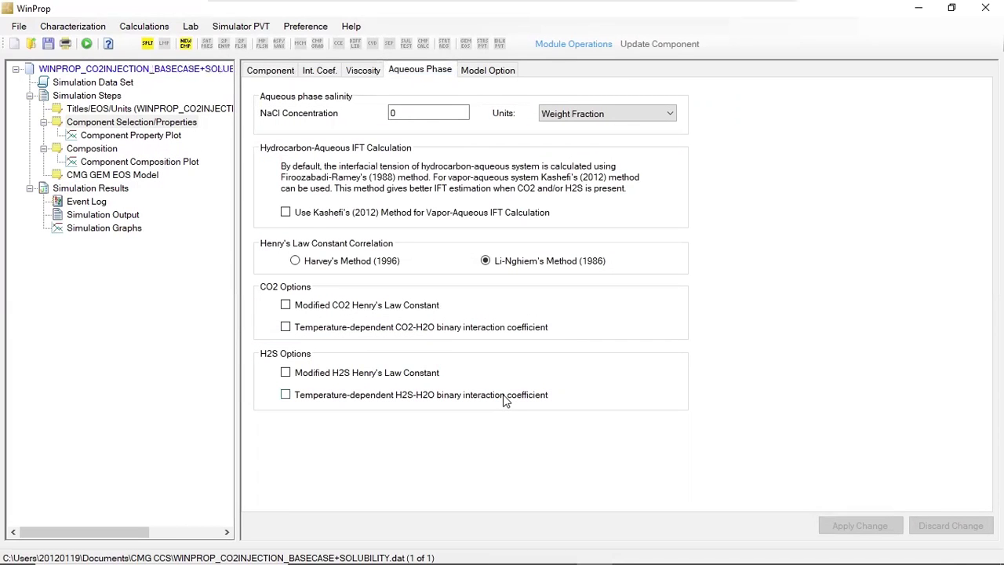
Check the component property plots, then the composition table of 0.001 CO2 and 0.999 CH4
click(144, 137)
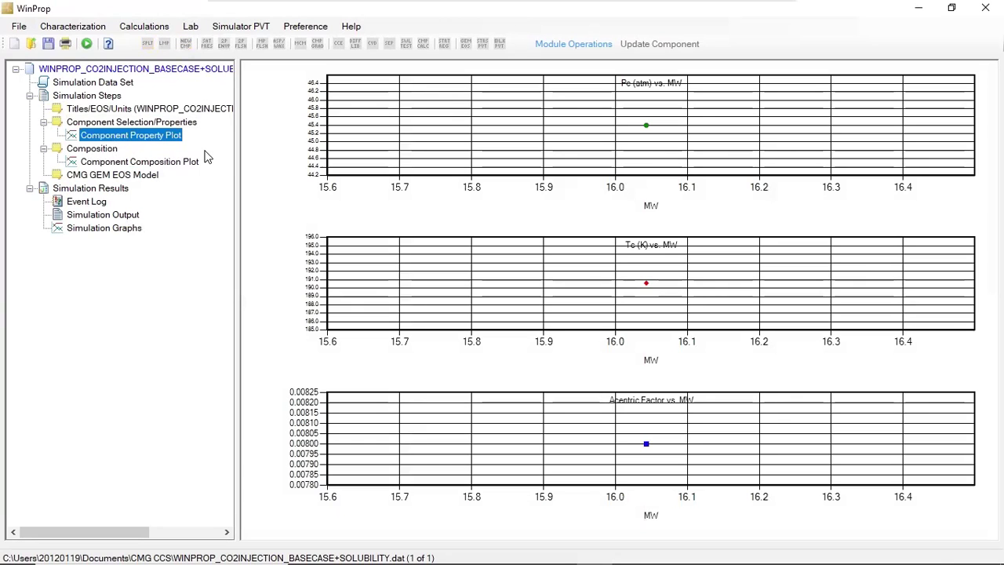
click(87, 149)
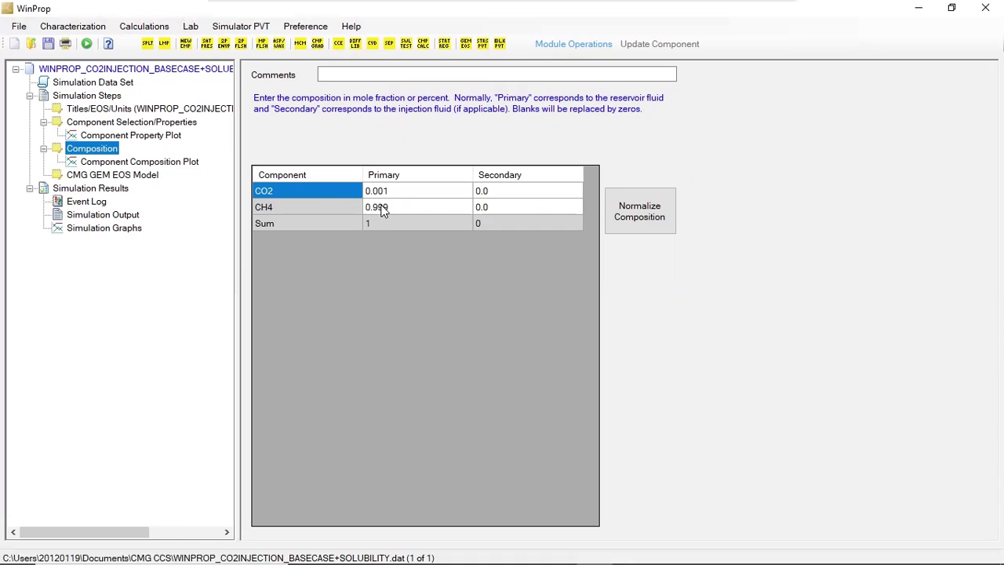
Display the CMG GEM EOS Model step with its GEM output at 50 deg C
click(116, 175)
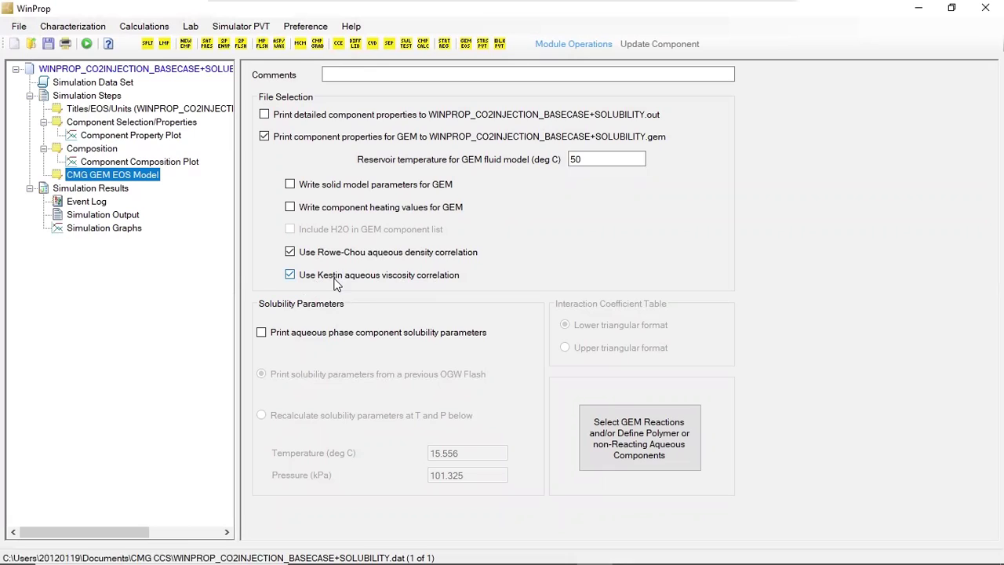
Include aqueous solubility parameters, recalculated at temperature 50 deg C and pressure 11800 kPa
click(279, 337)
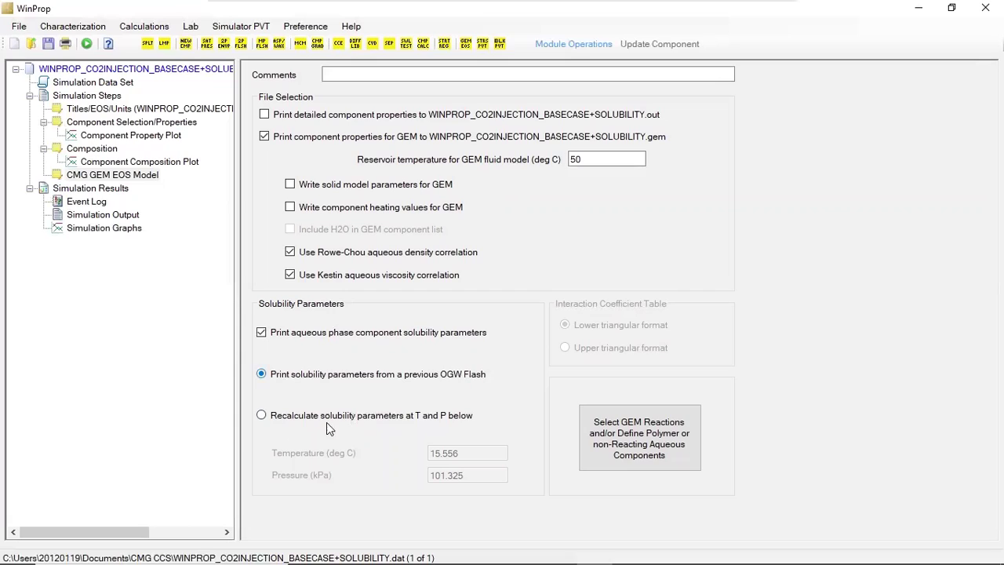
click(263, 415)
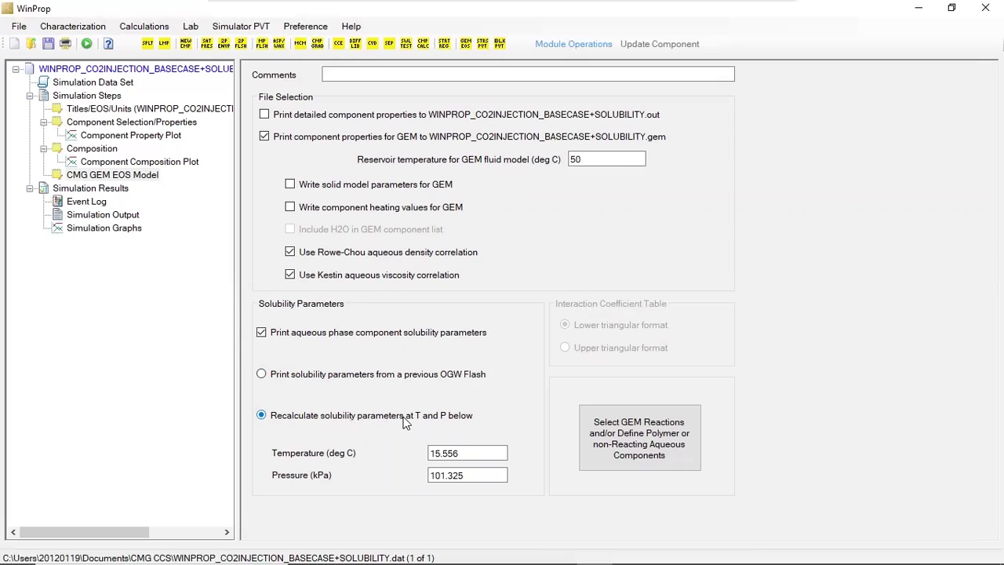
drag(471, 454, 395, 461)
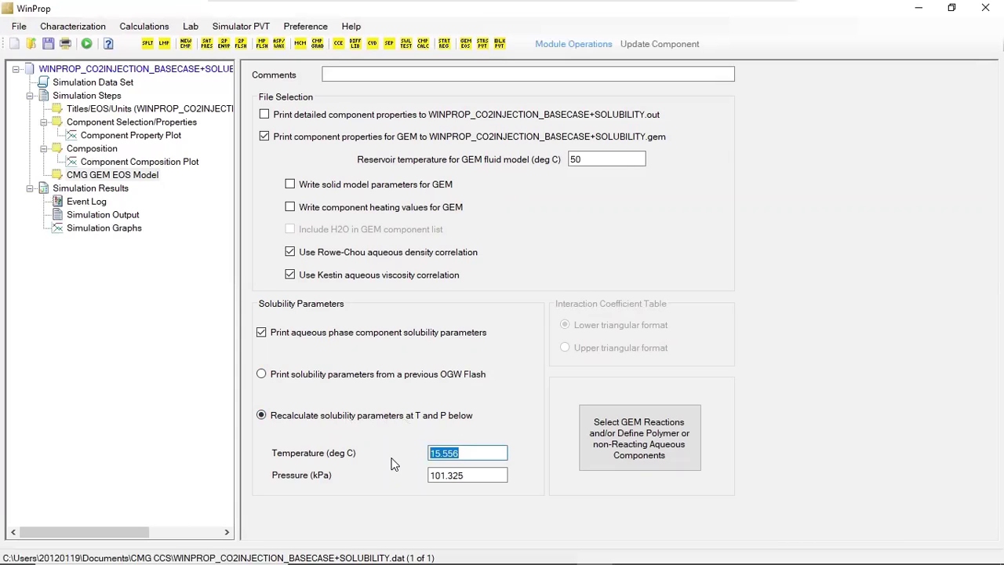
text(50)
drag(471, 475, 384, 475)
text(11800)
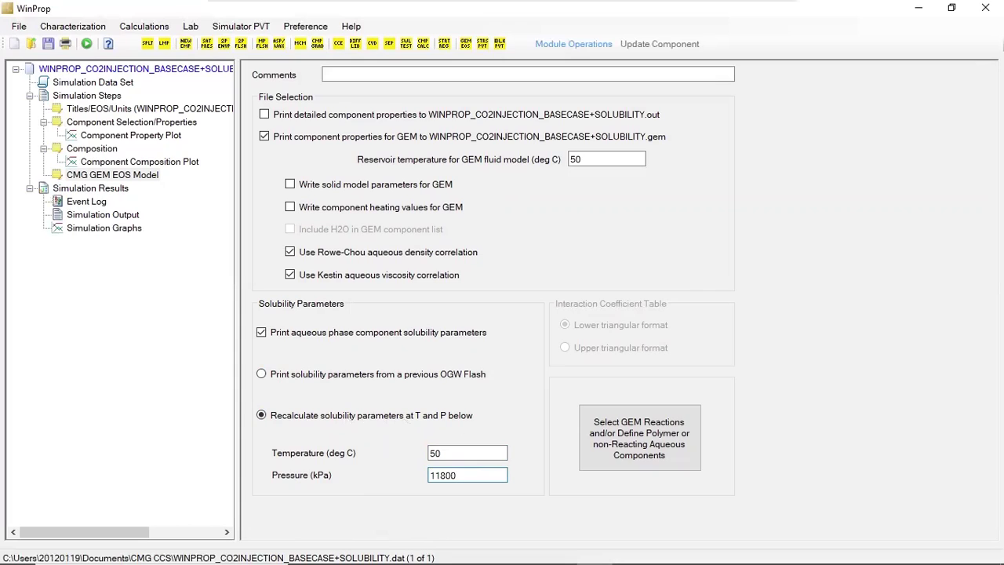
click(458, 450)
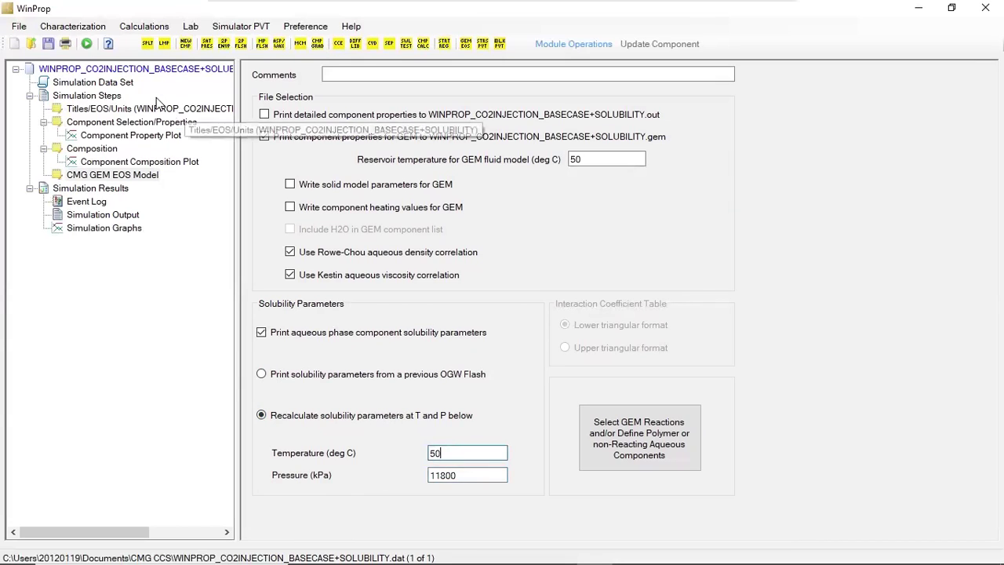
Scroll through the Simulation Data Set keywords to verify solubility TEMP 50.0 and PRES 11800.0
click(116, 85)
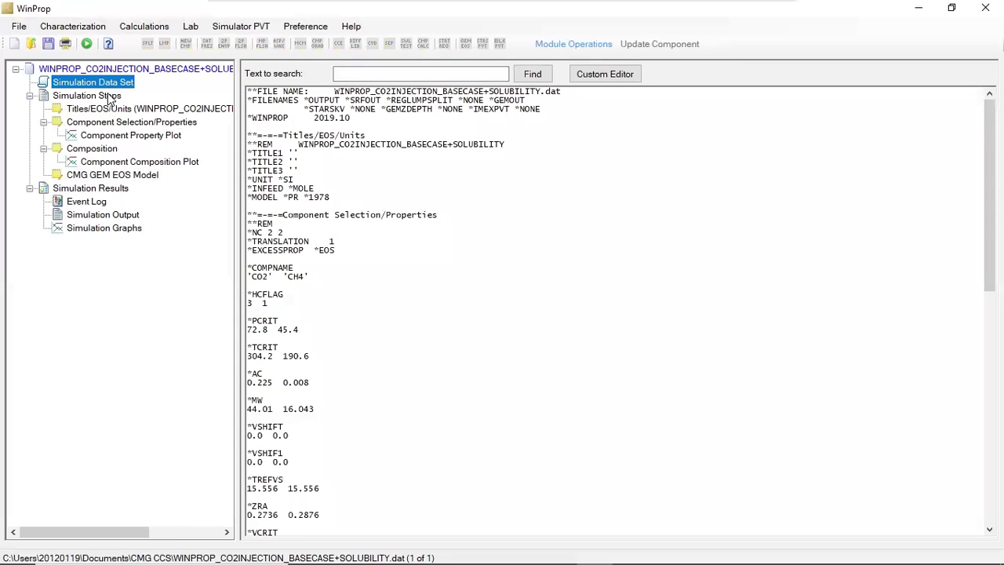
scroll(324, 118, down, 20)
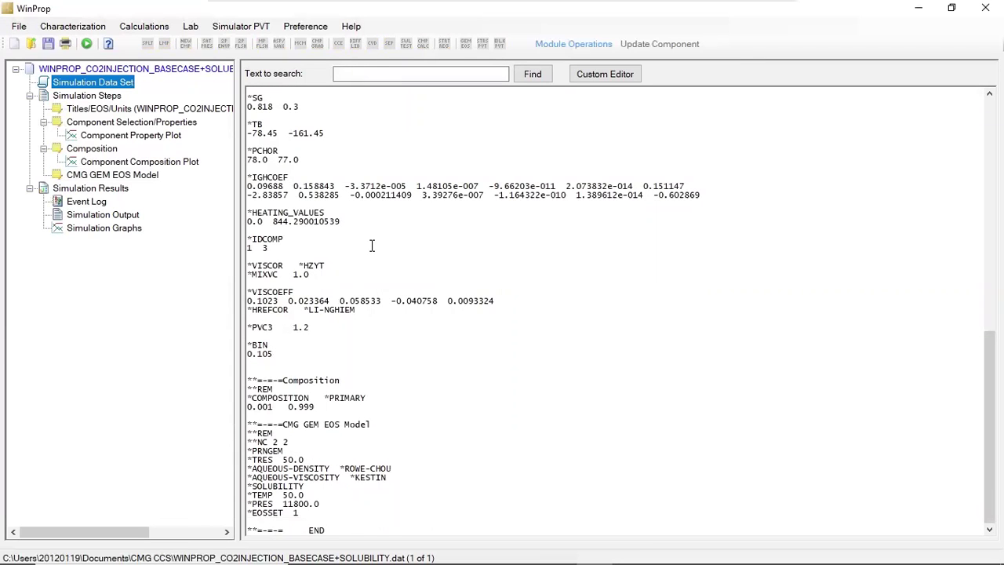
scroll(372, 246, up, 8)
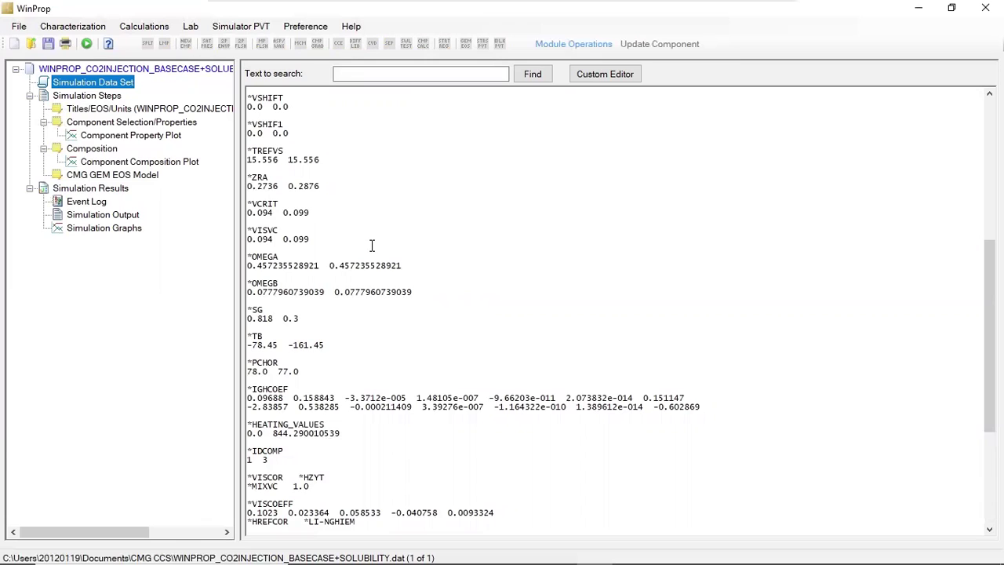
scroll(374, 251, down, 5)
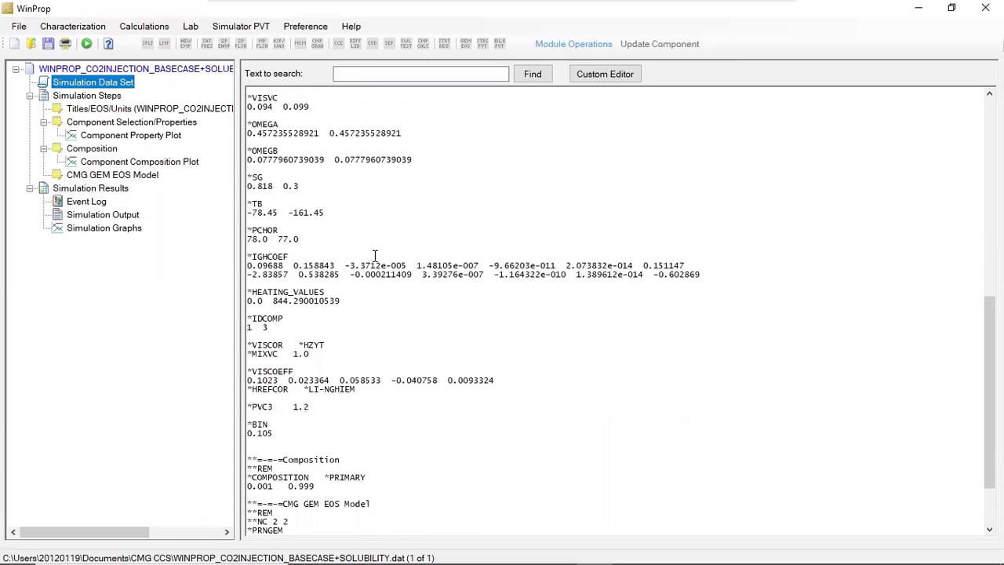
scroll(374, 255, up, 3)
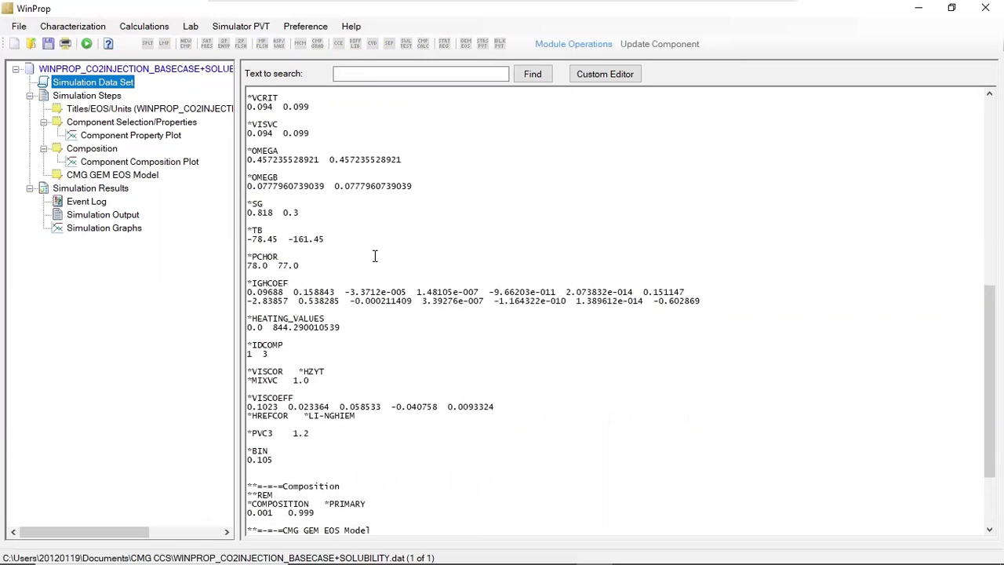
scroll(304, 209, up, 5)
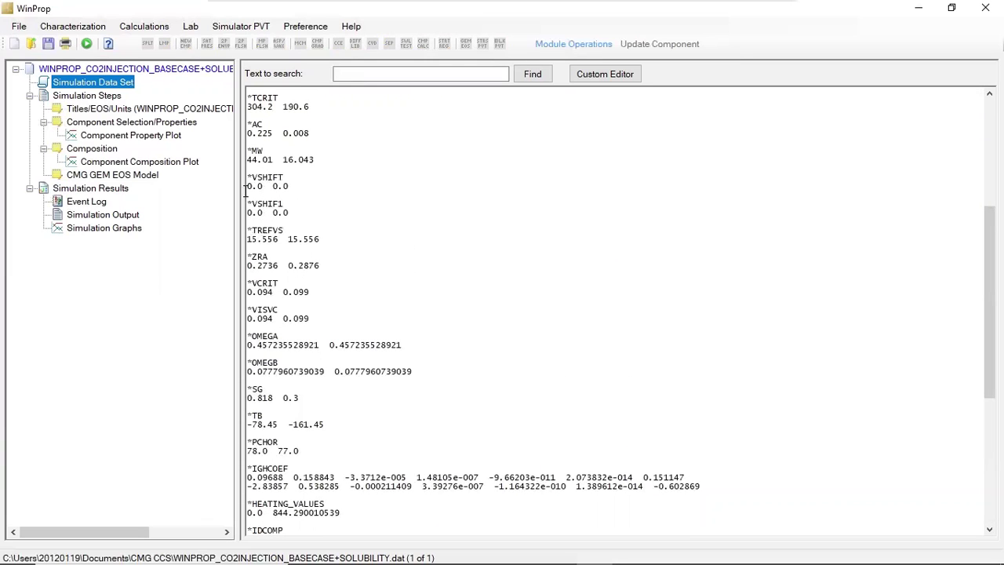
Save and run the 50 °C / 11800 kPa solubility data set, confirming Validation OK in the event log
click(49, 44)
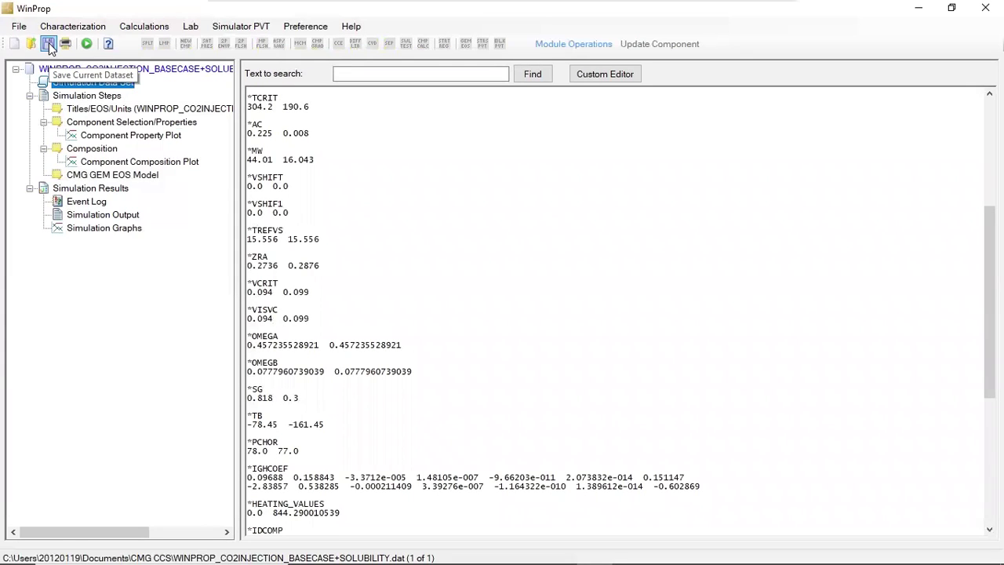
click(91, 45)
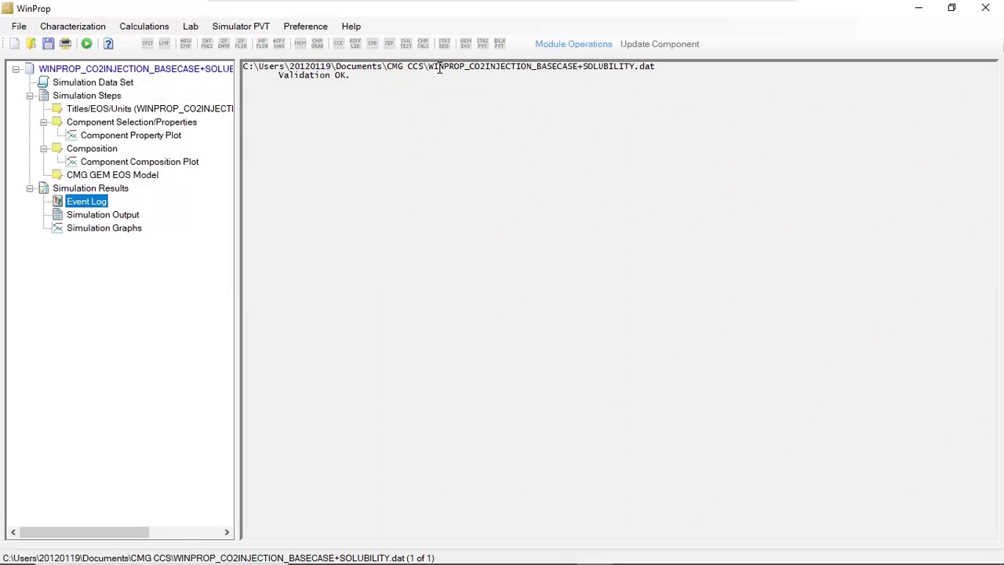
double_click(479, 66)
click(492, 67)
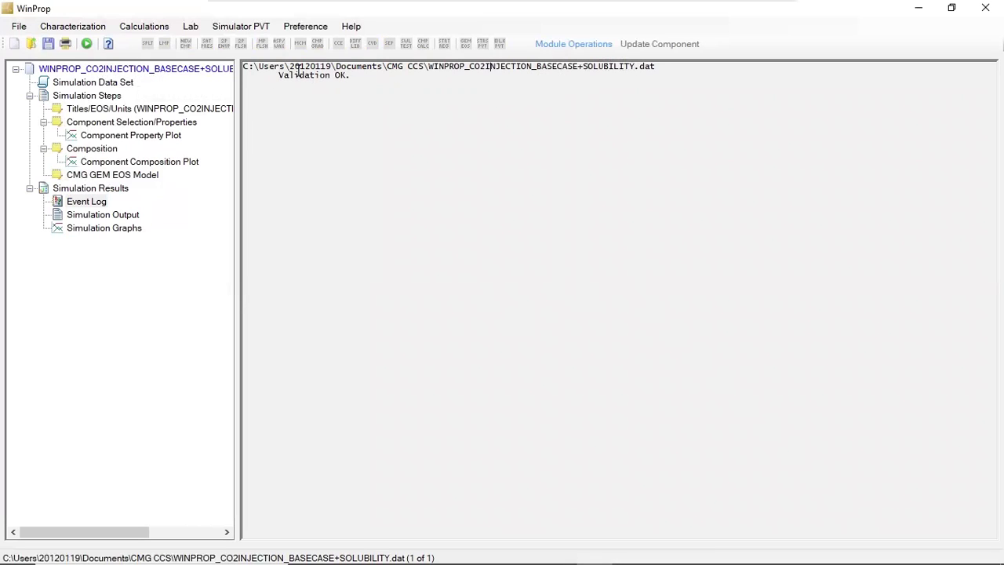
drag(279, 75, 380, 79)
click(918, 12)
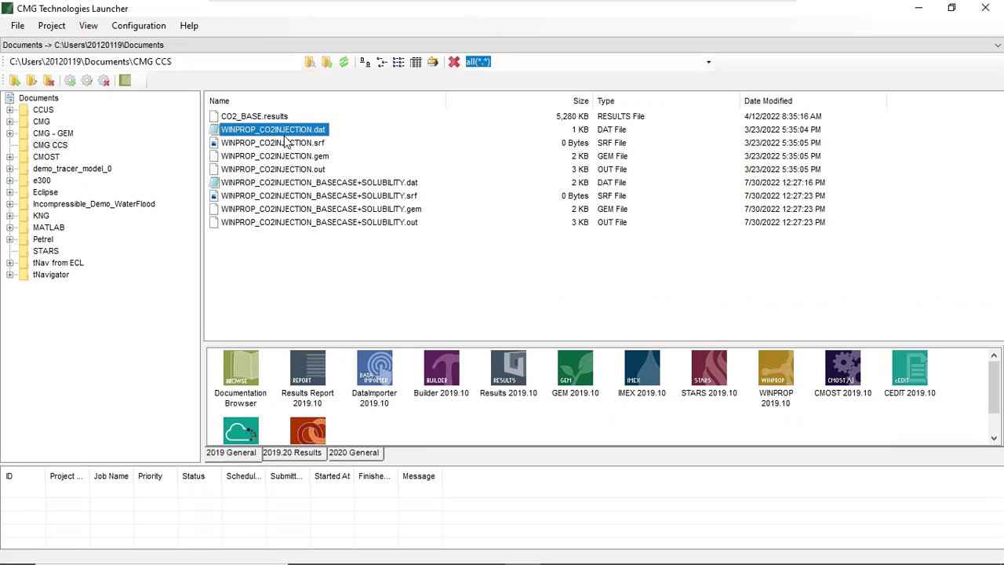
Compare the new BASECASE+SOLUBILITY .dat and .gem files with the original WINPROP_CO2INJECTION.gem
click(246, 186)
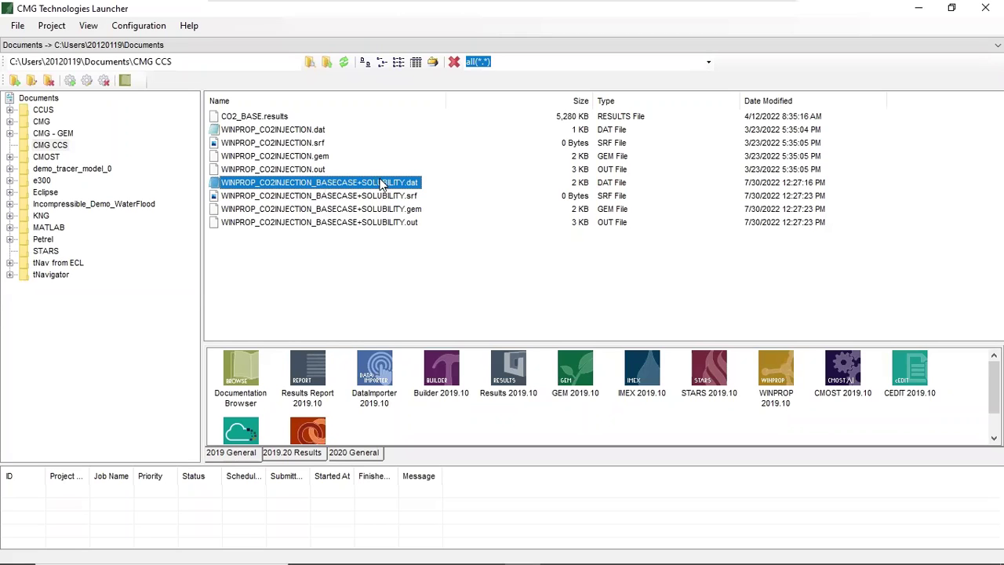
click(354, 212)
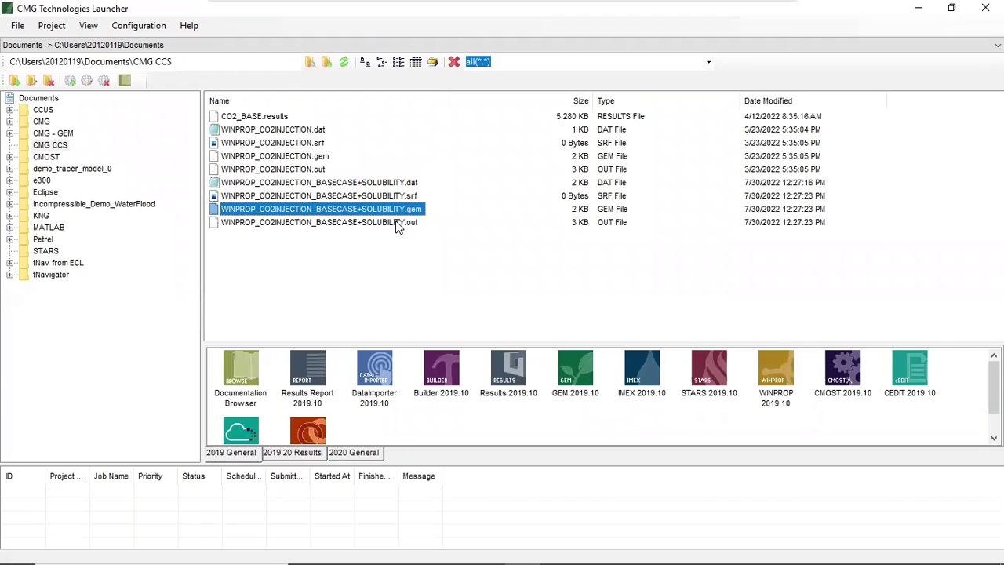
click(278, 156)
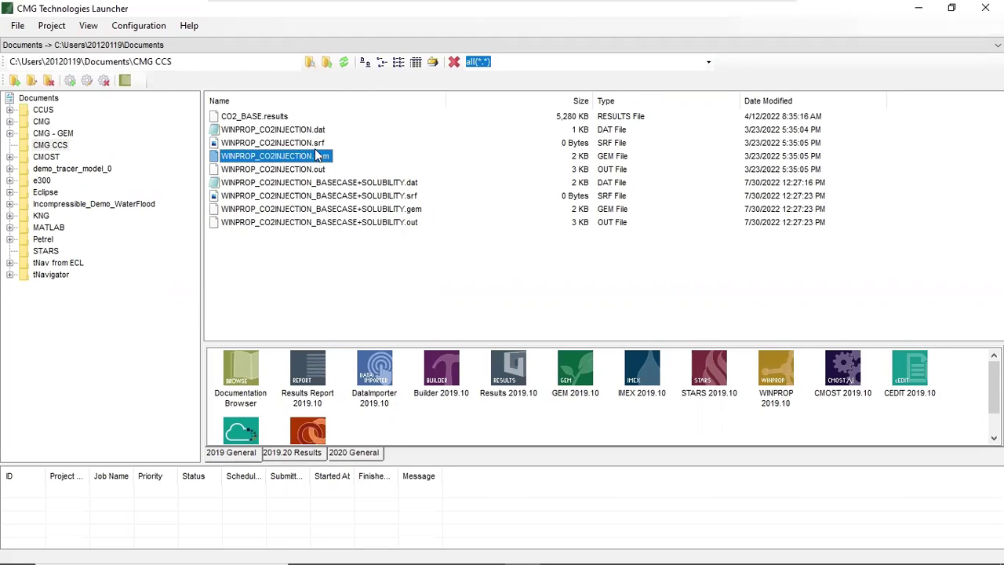
right_click(321, 159)
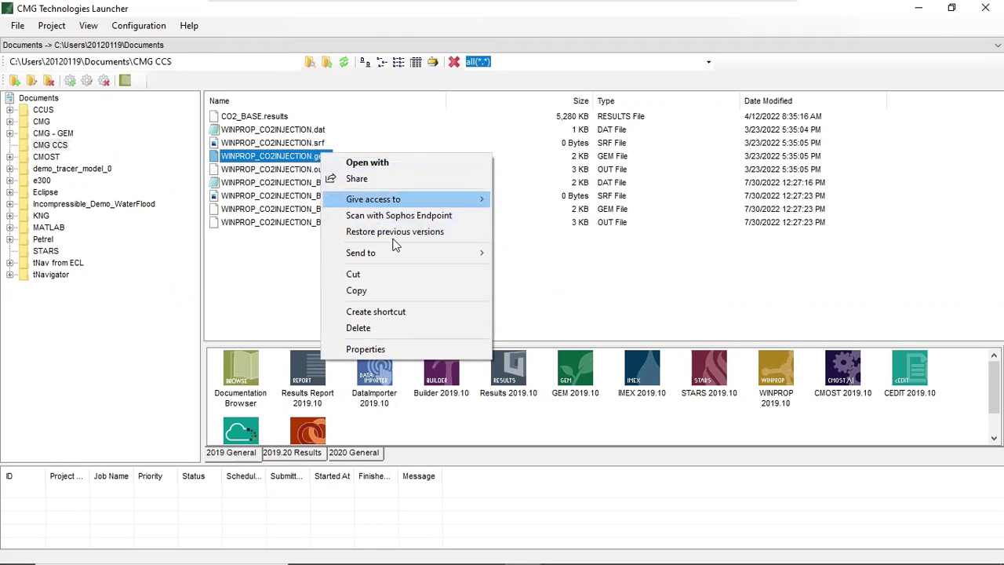
click(586, 306)
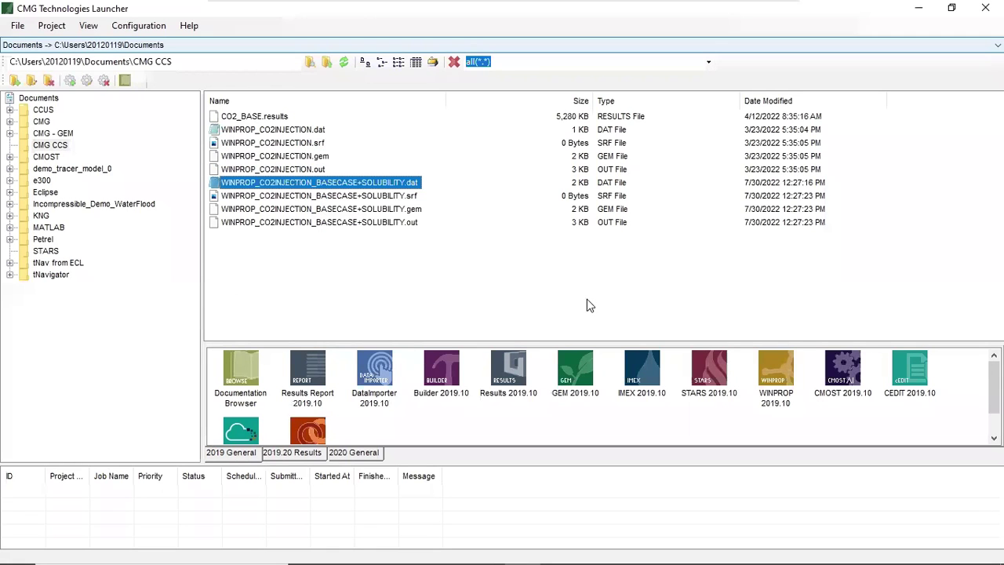
Open WINPROP_CO2INJECTION.dat and then WINPROP_CO2INJECTION_BASECASE+SOLUBILITY.dat in Notepad
double_click(250, 130)
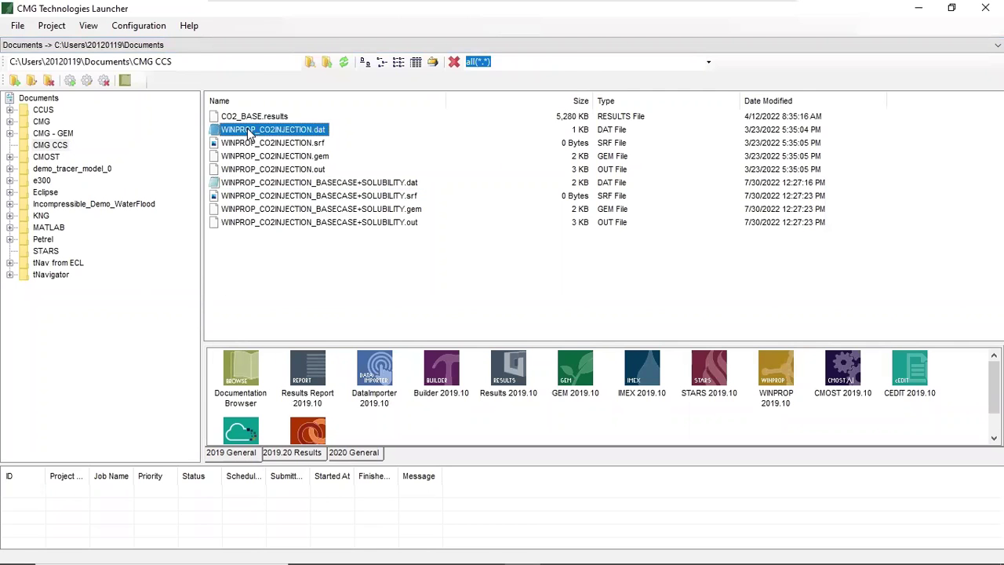
drag(308, 69, 241, 167)
click(575, 274)
double_click(291, 183)
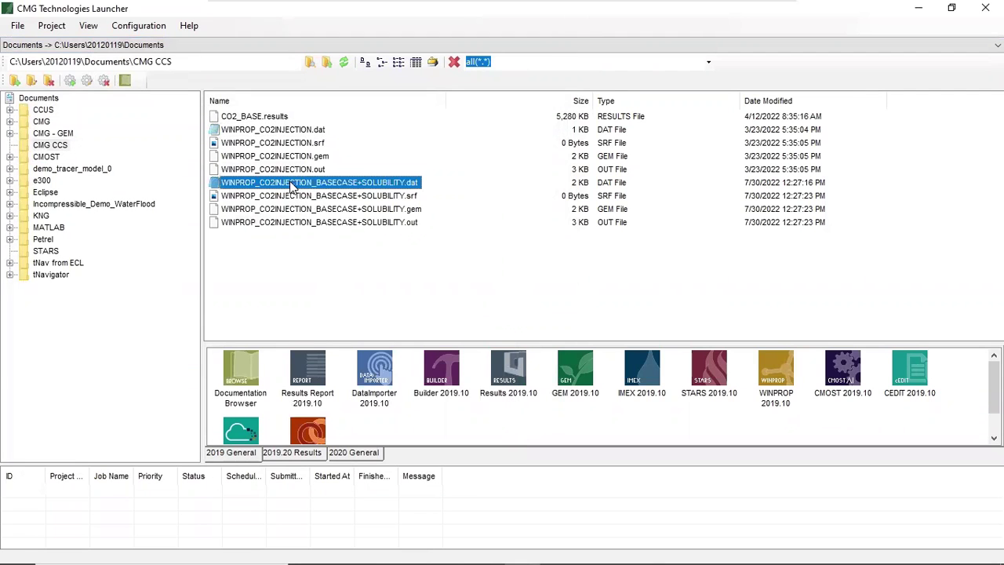